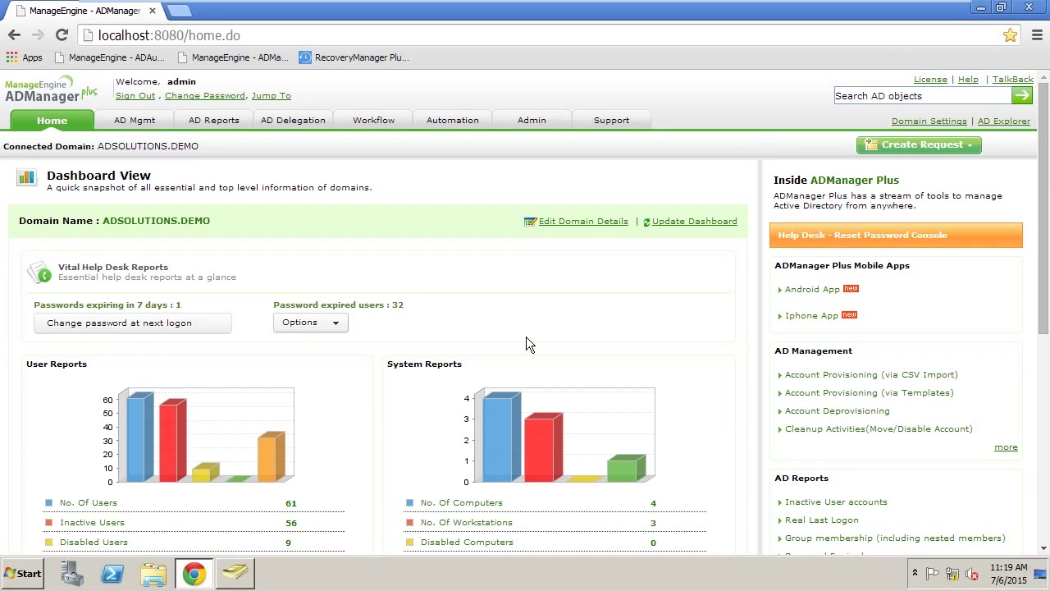
Step: Review the Create Users help desk role's permissions, then head back toward AD Delegation without saving
click(296, 121)
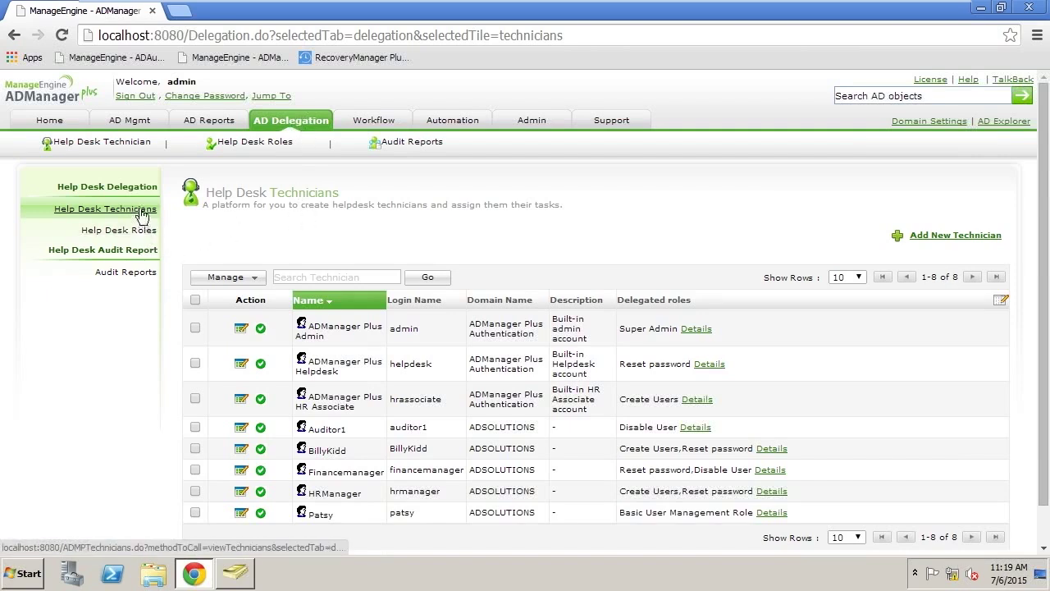
click(145, 232)
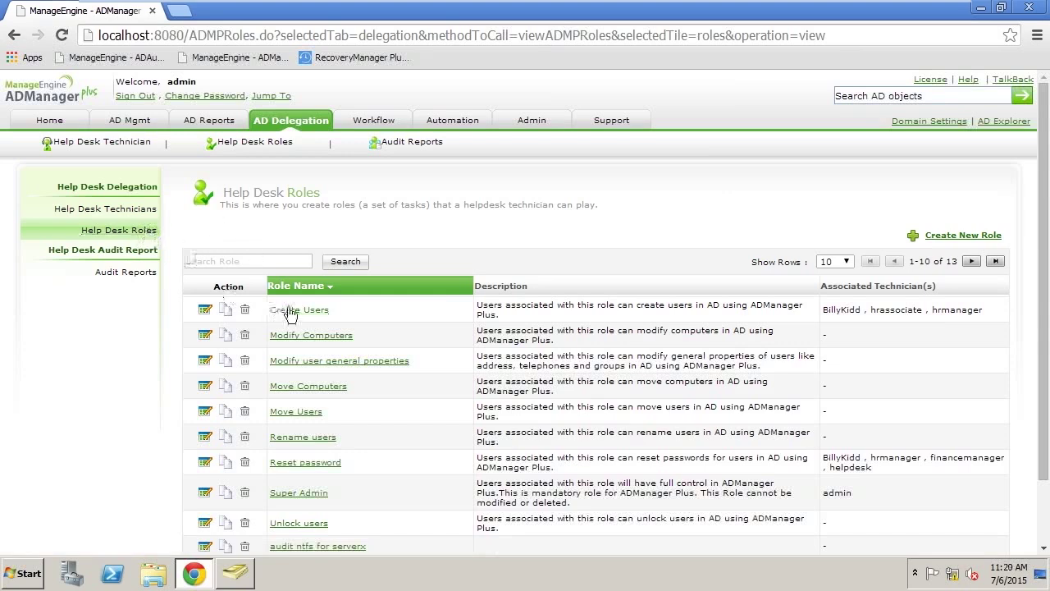
click(205, 309)
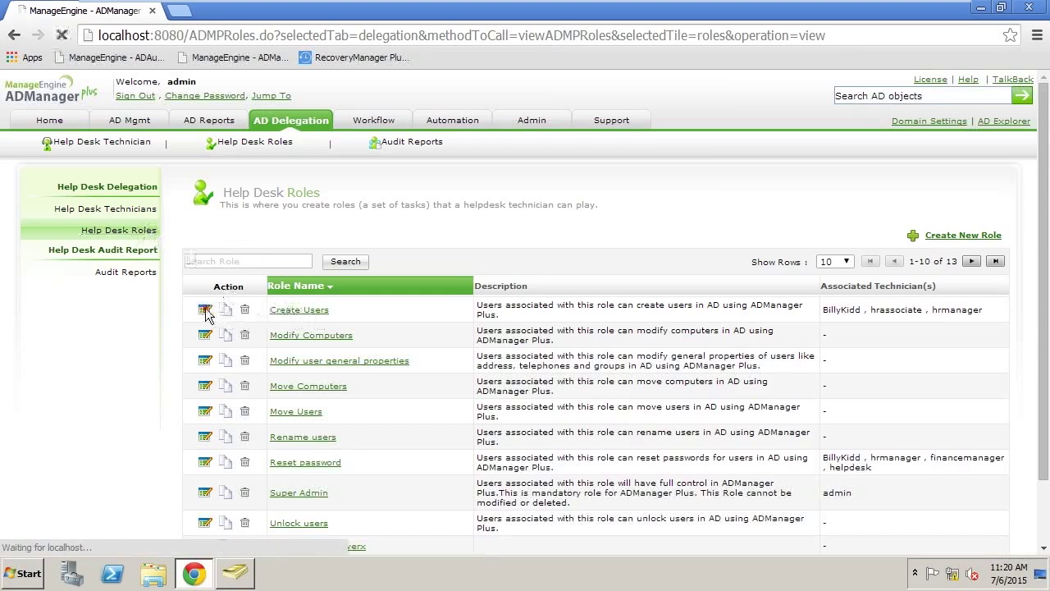
scroll(416, 328, down, 1)
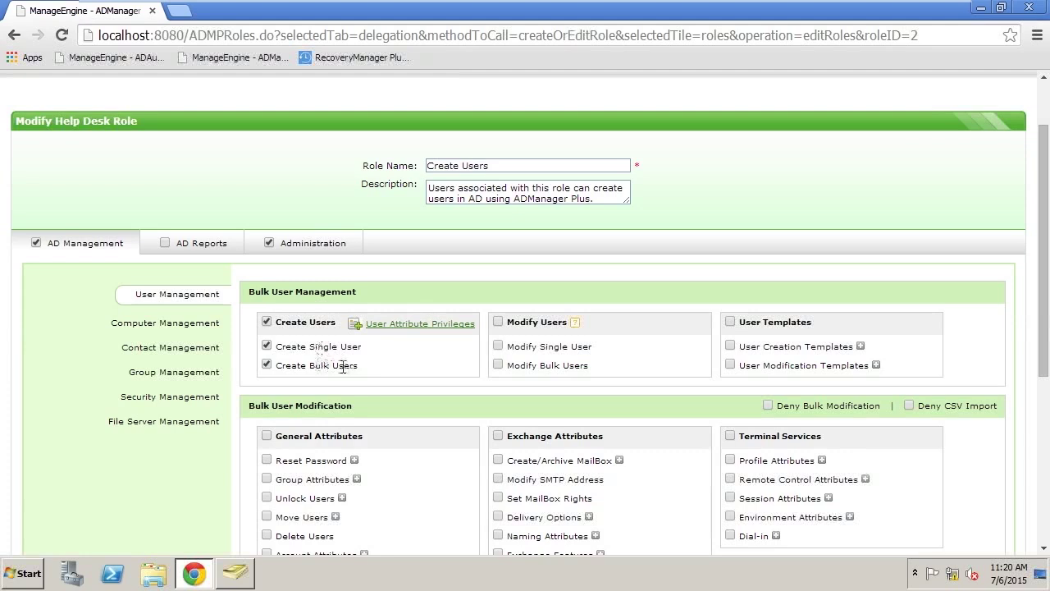
scroll(385, 366, down, 1)
scroll(385, 366, down, 1)
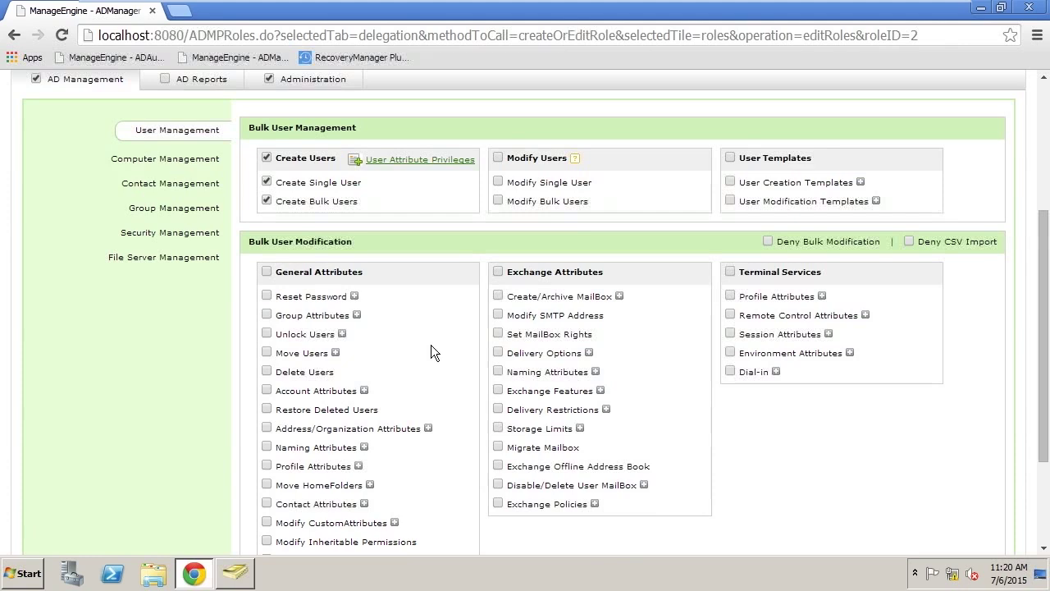
scroll(432, 341, up, 1)
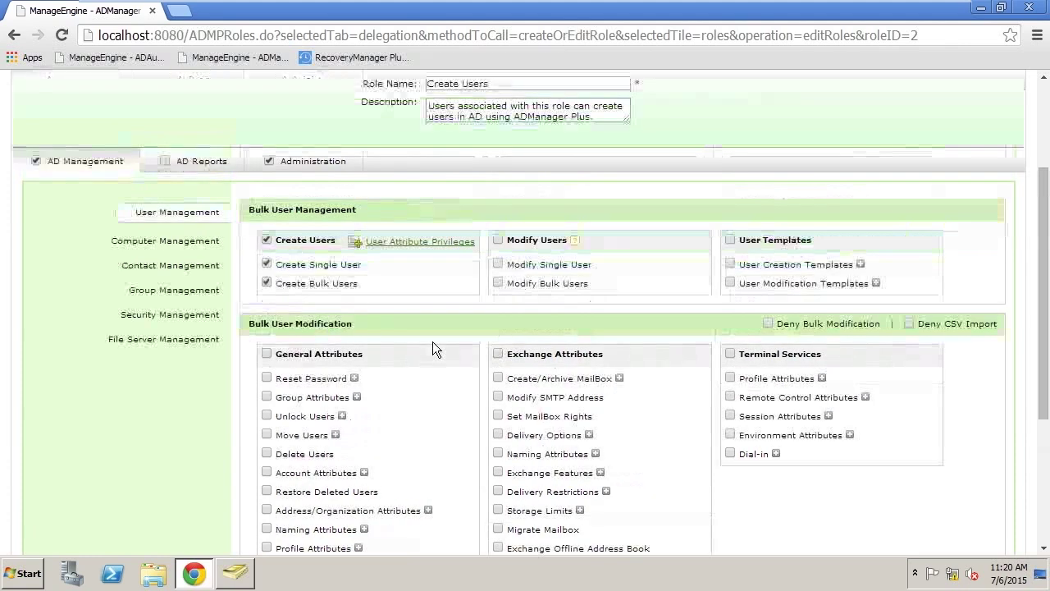
scroll(431, 341, up, 2)
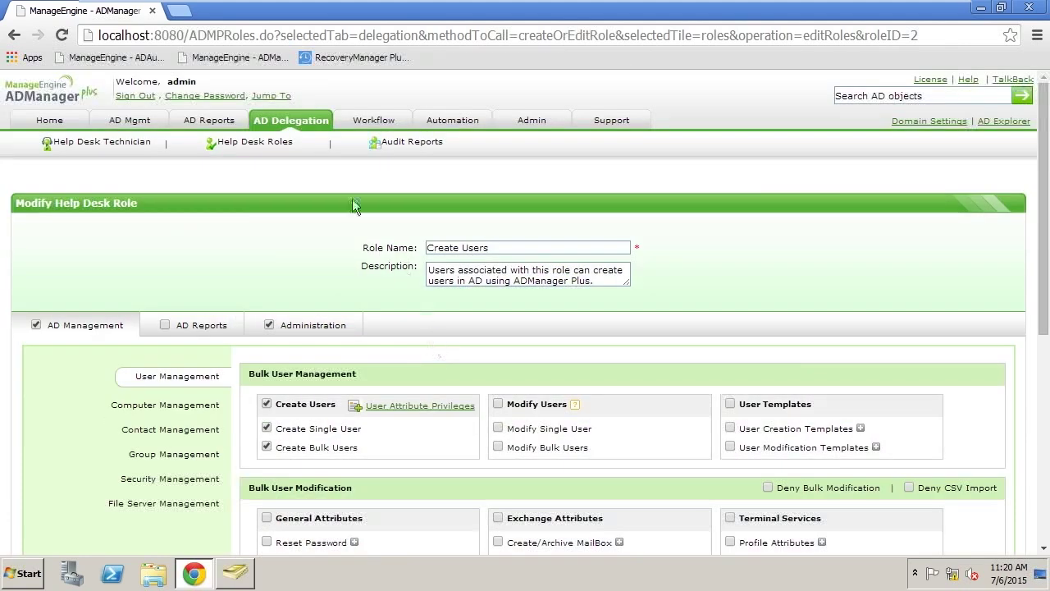
click(305, 123)
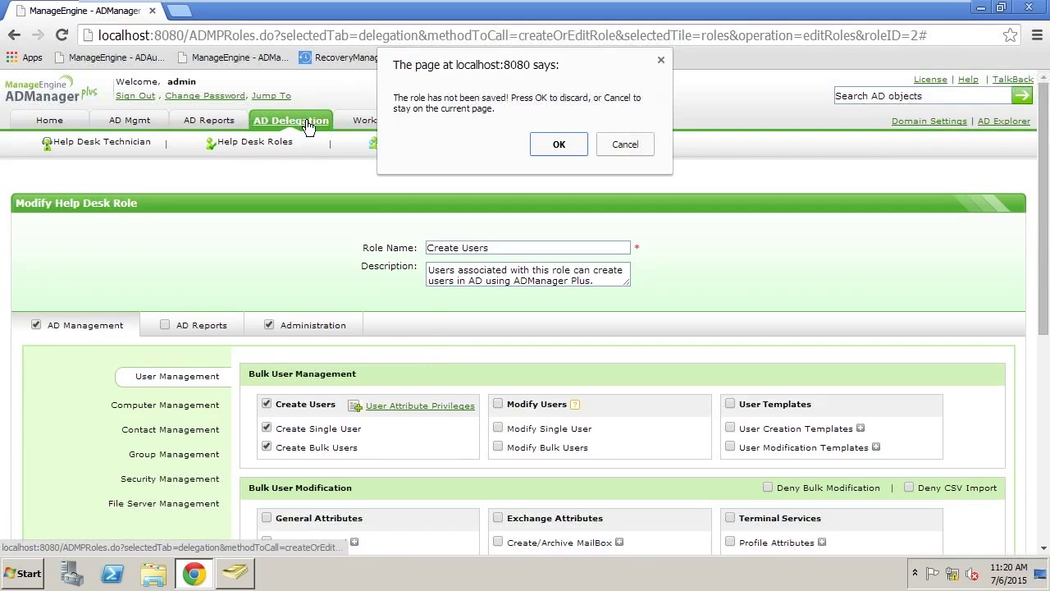
Step: Discard the Create Users role and inspect the Reset password role's Reset Password permission
click(558, 145)
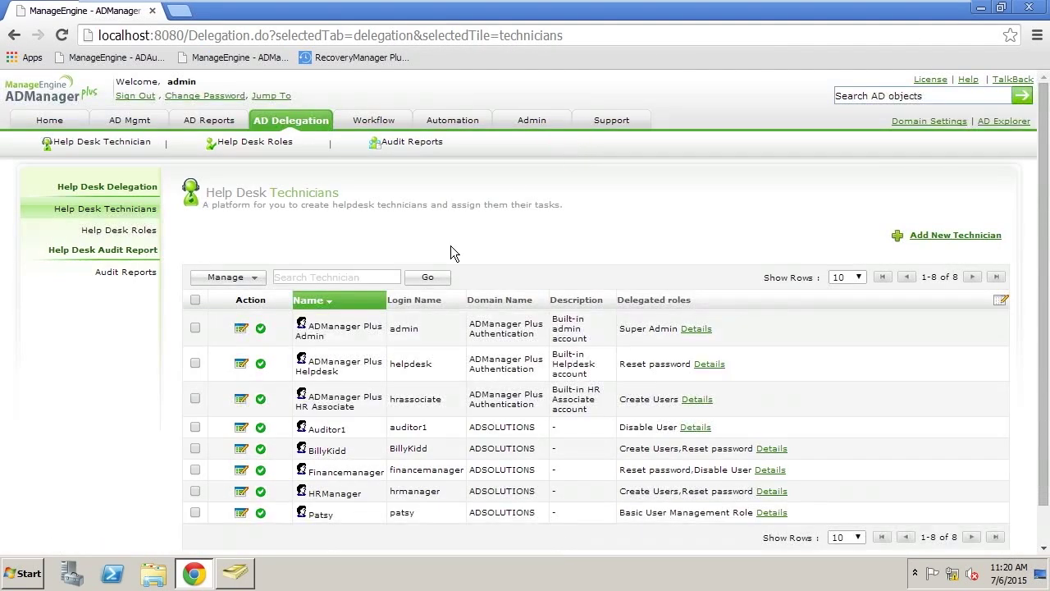
click(140, 230)
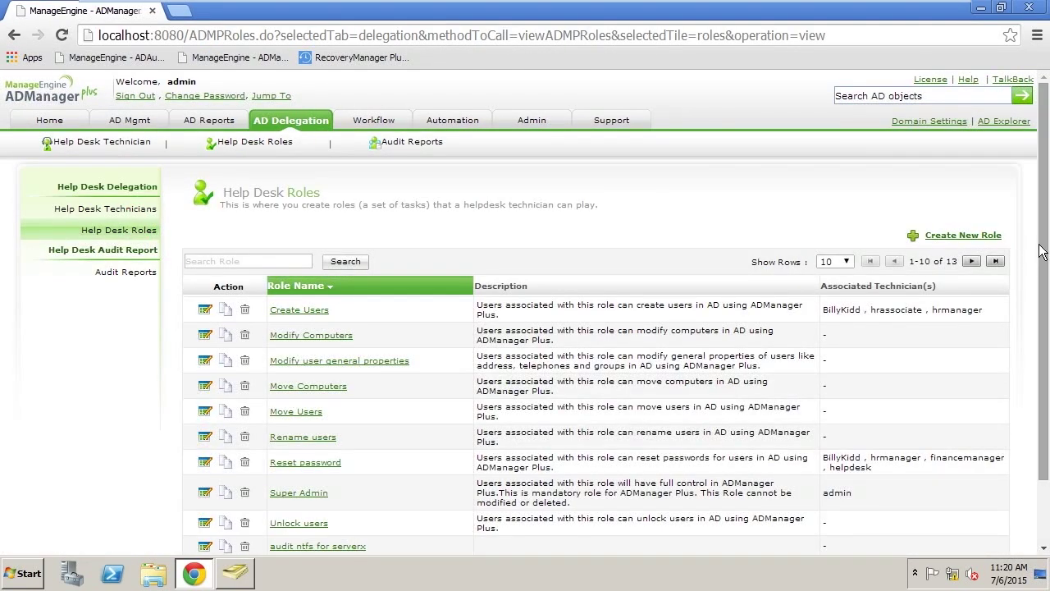
drag(1043, 253, 1045, 310)
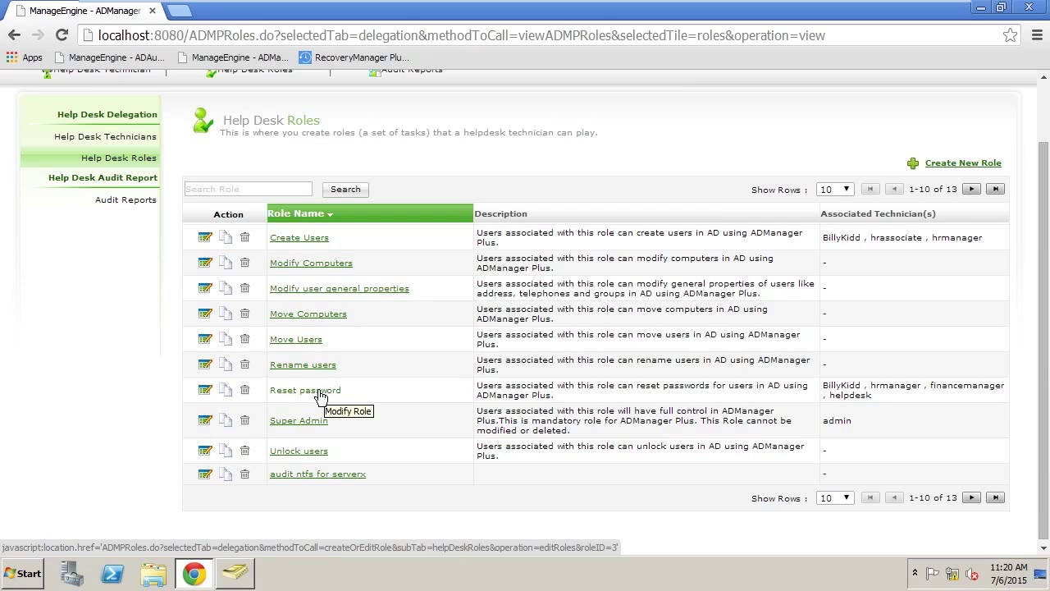
click(205, 394)
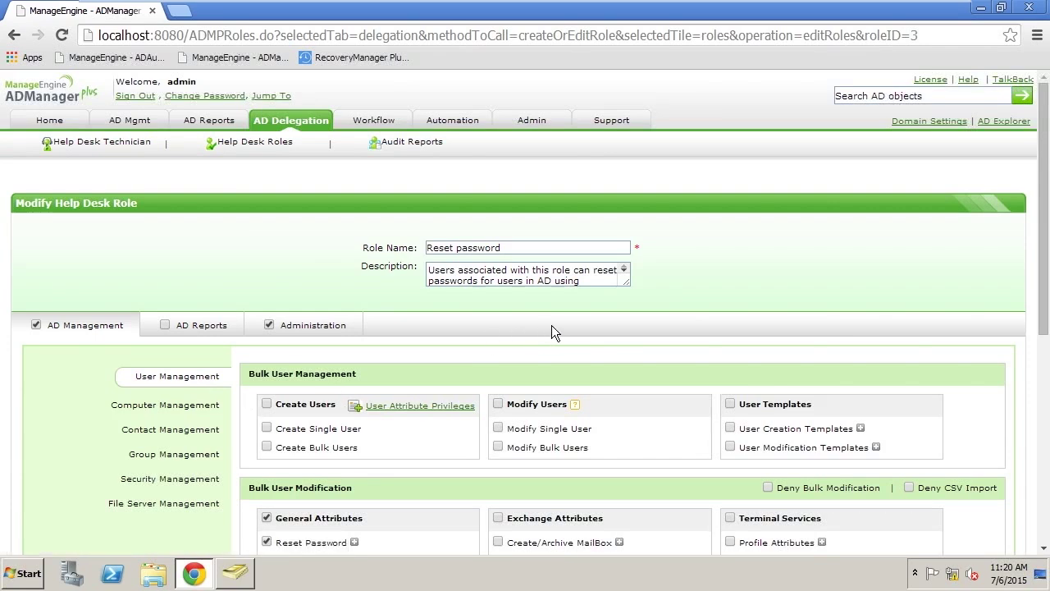
scroll(551, 325, down, 2)
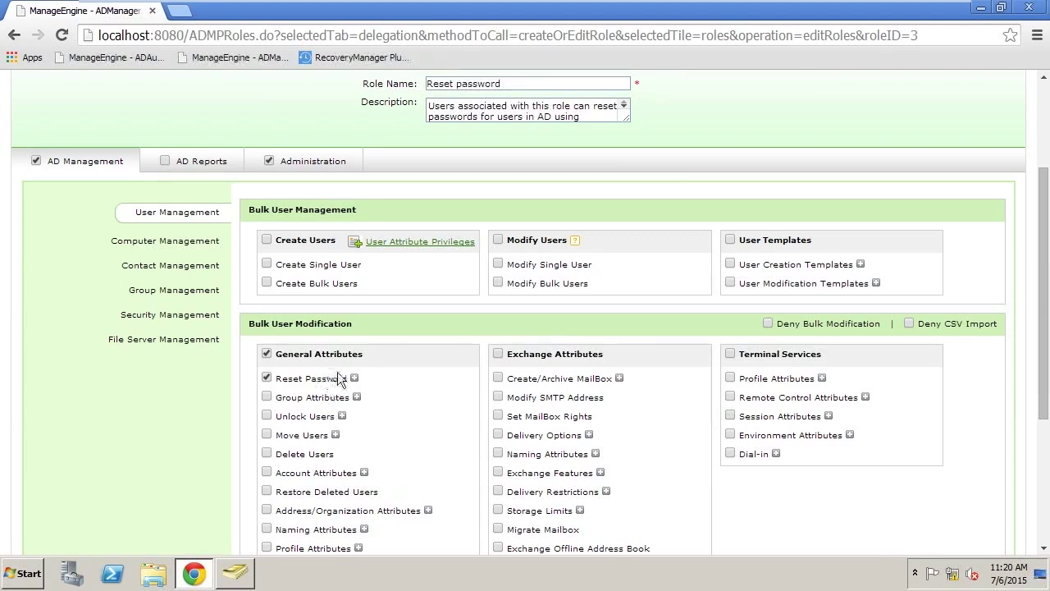
drag(1042, 238, 1047, 156)
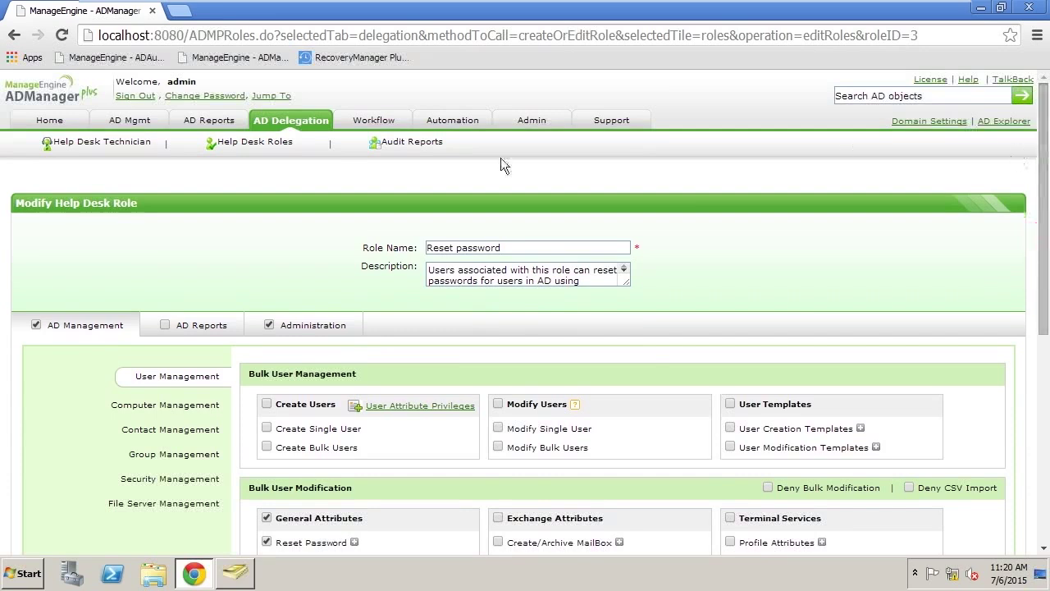
Step: Leave the Reset password role without saving and show page 2 of the help desk roles
click(251, 145)
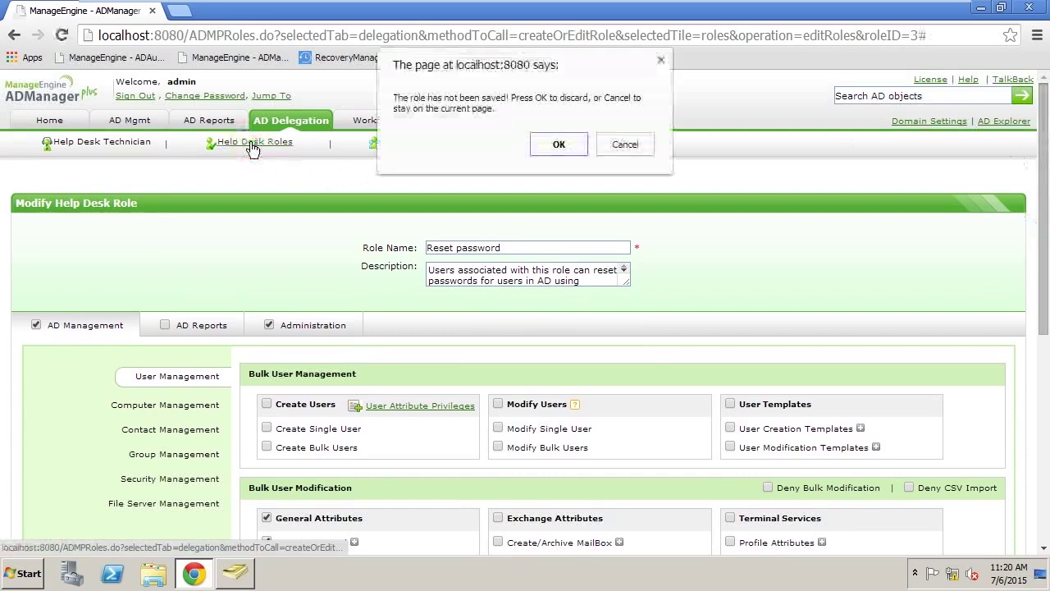
click(559, 145)
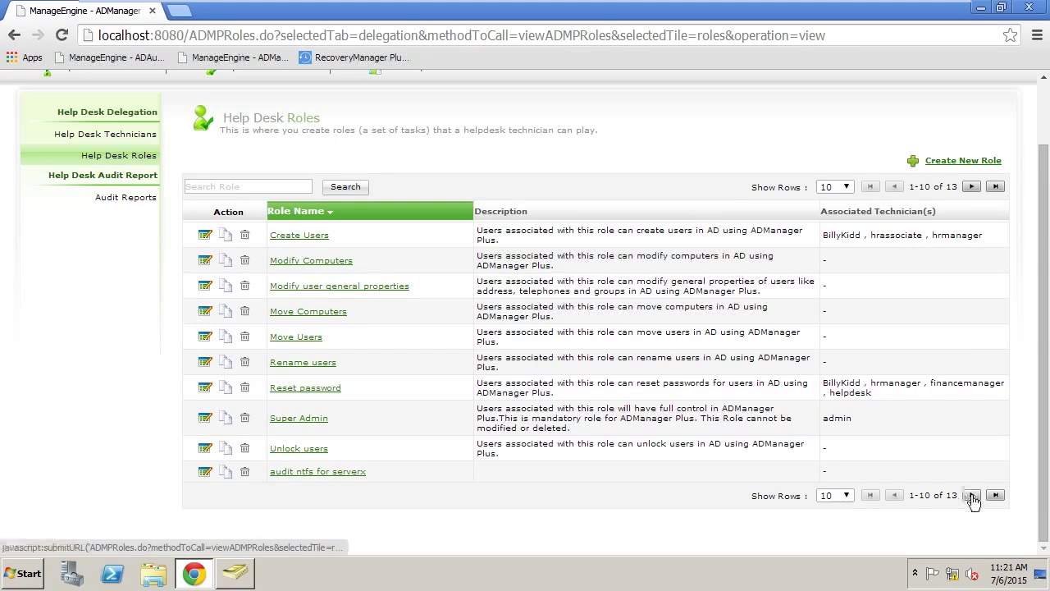
click(972, 501)
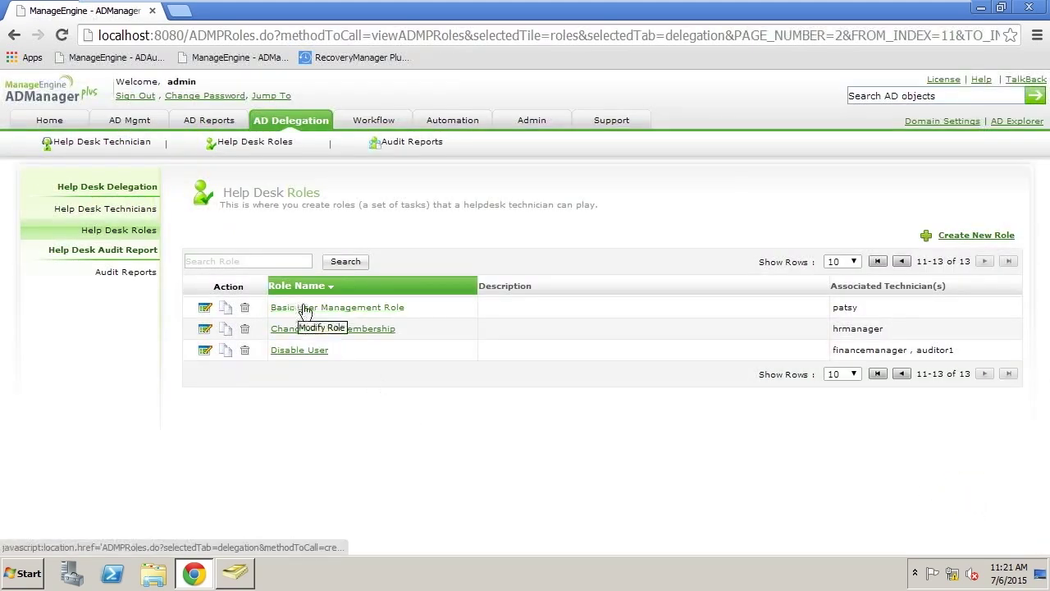
Step: Check that Basic User Management Role grants Reset Password and Unlock Users, then exit without saving
click(205, 308)
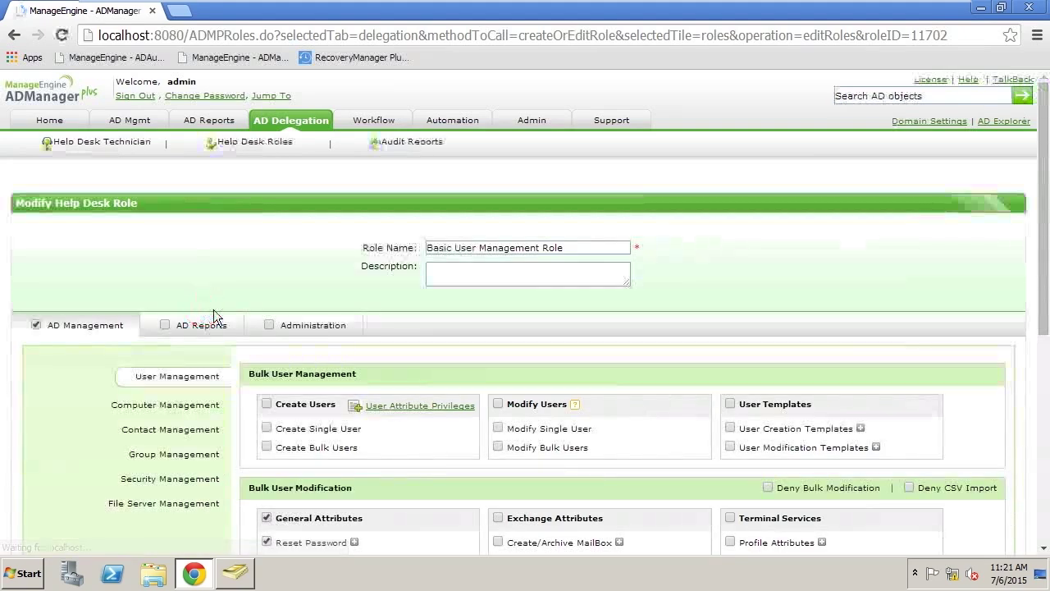
scroll(445, 335, down, 3)
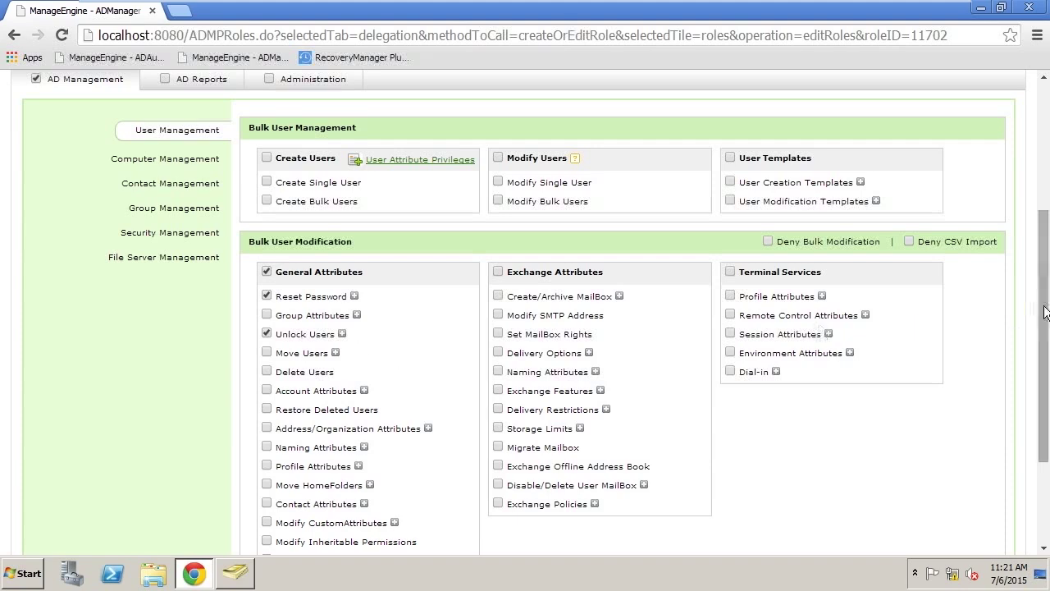
scroll(1047, 246, up, 2)
scroll(1046, 246, up, 2)
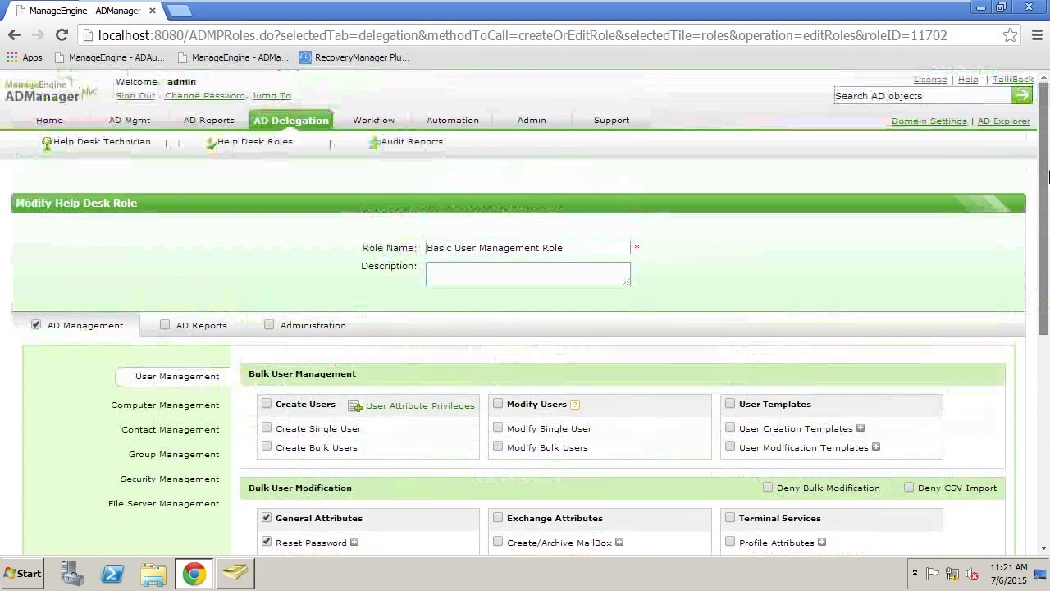
click(253, 144)
click(558, 145)
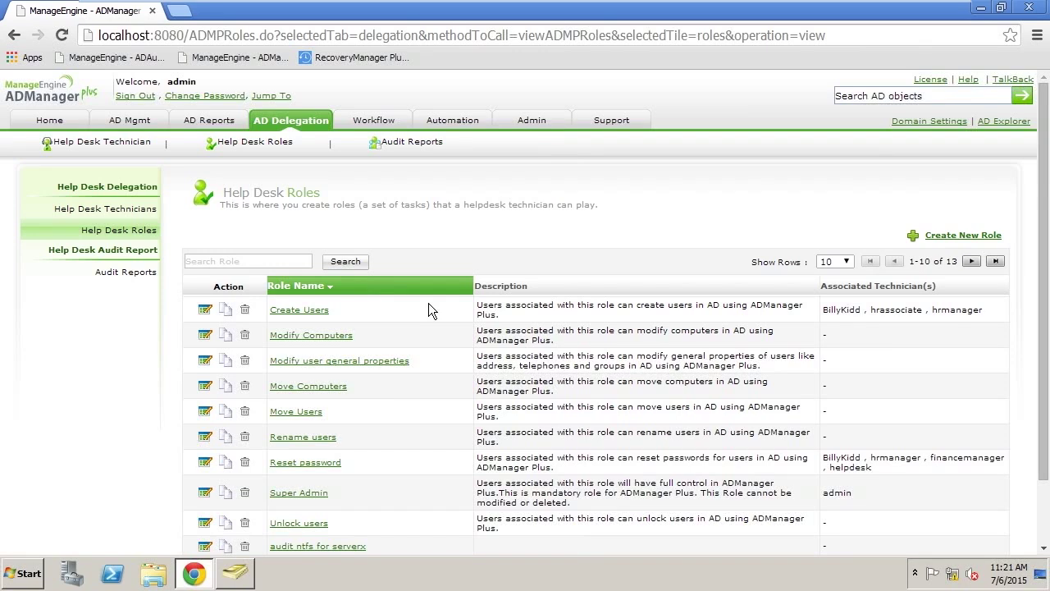
Step: Show the Help Desk Technicians list with each technician's delegated roles
click(128, 144)
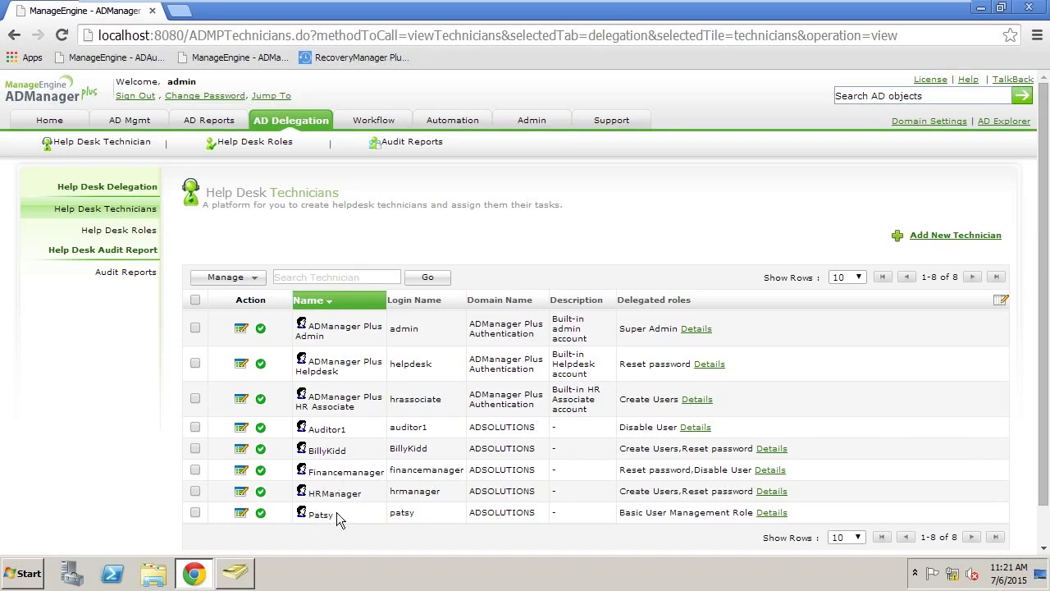
click(241, 511)
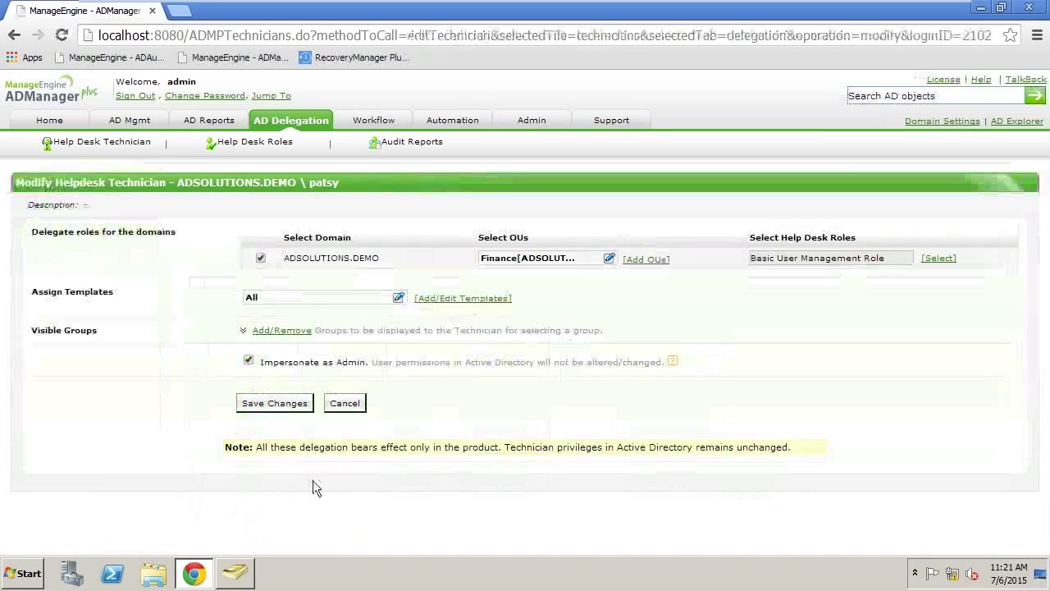
click(938, 259)
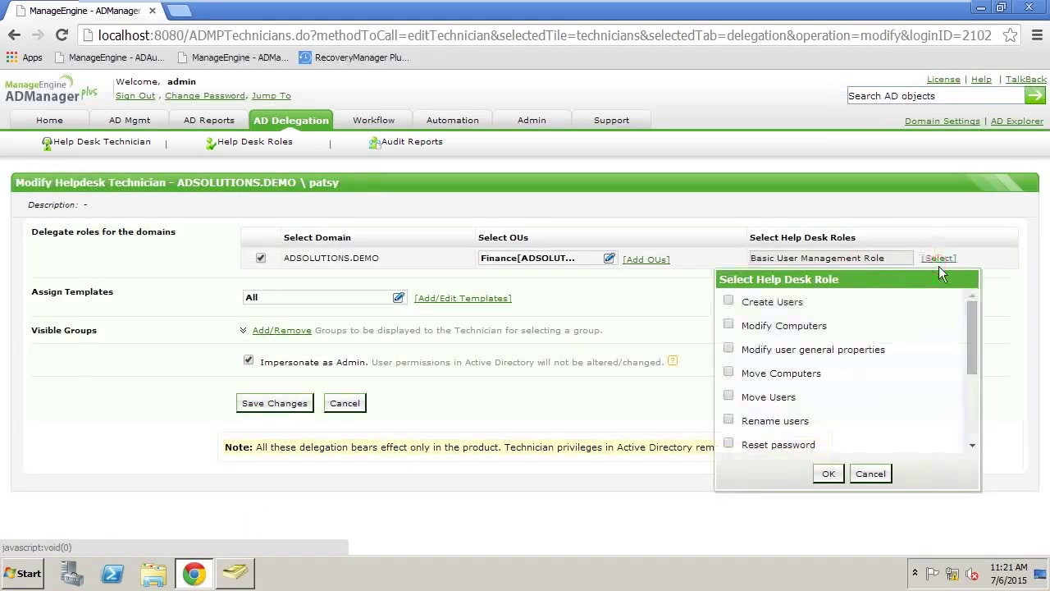
drag(971, 309, 971, 426)
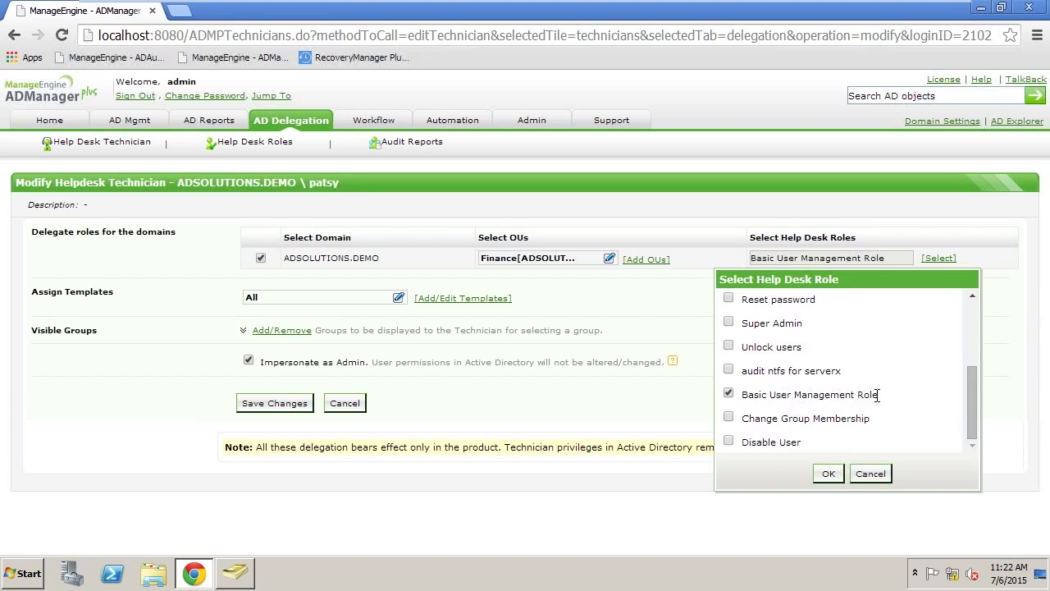
click(870, 475)
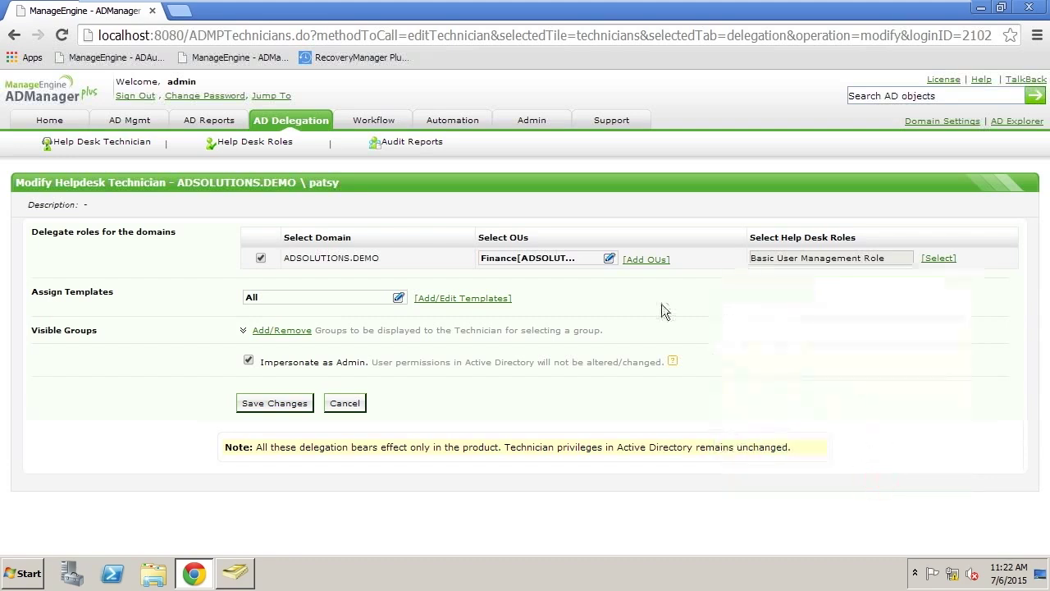
click(609, 259)
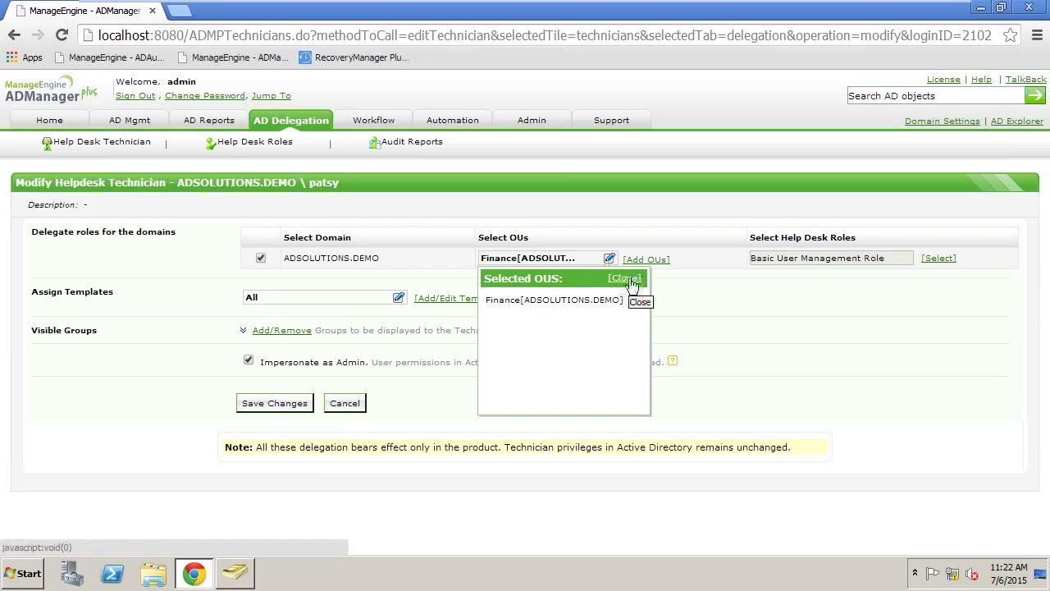
click(625, 279)
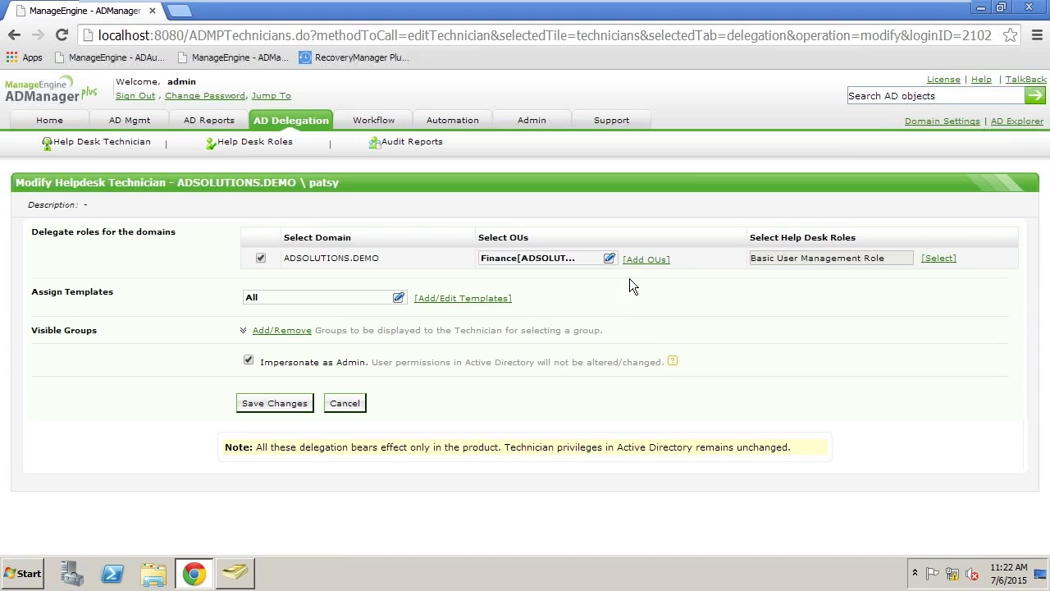
click(115, 145)
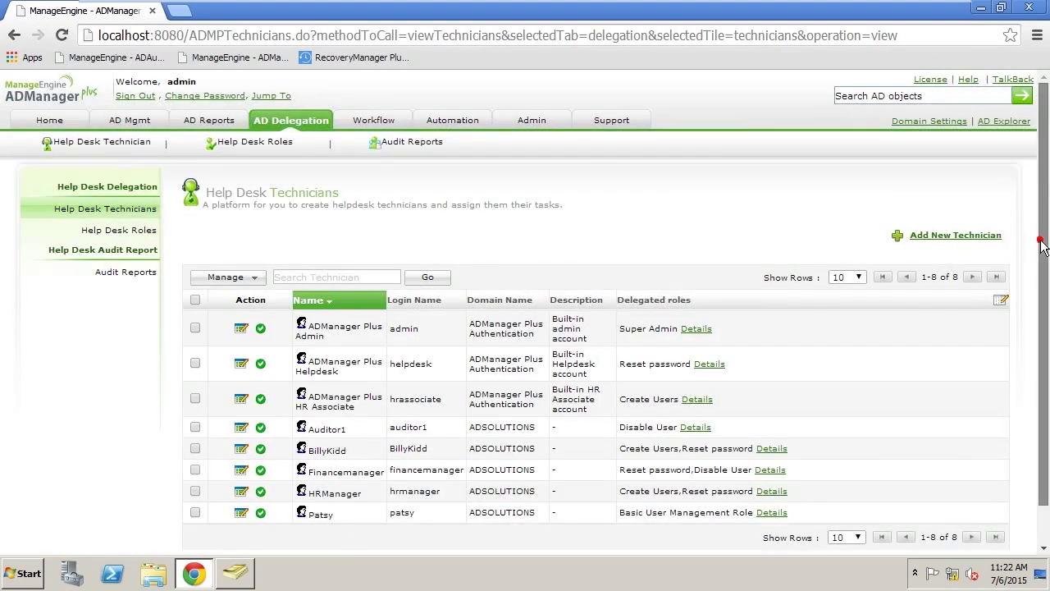
scroll(911, 323, down, 1)
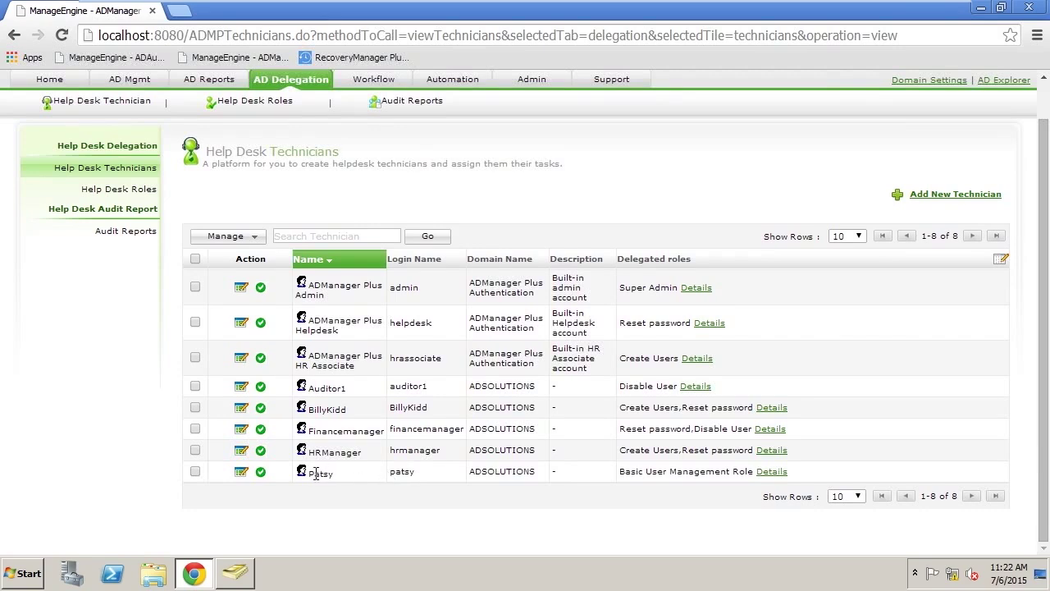